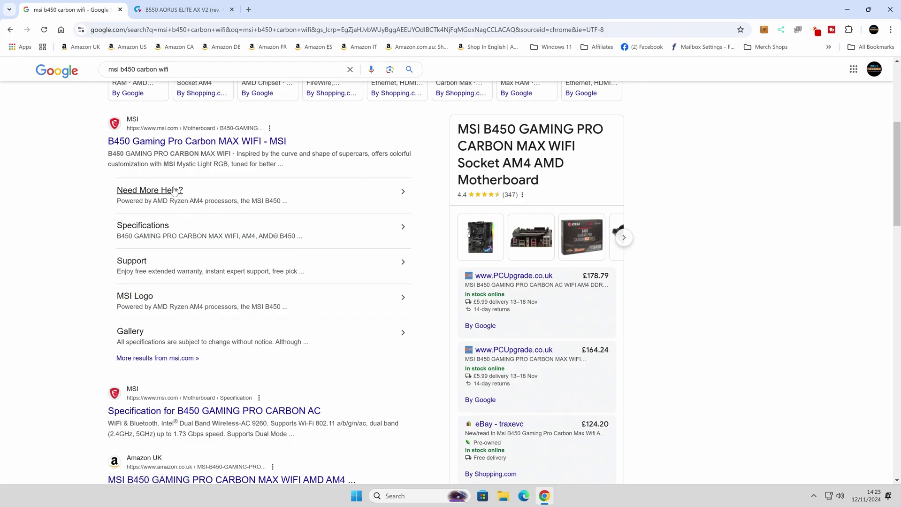
Step: Open MSI's official product page for the B450 Gaming Pro Carbon MAX WIFI from the search results
scroll(194, 212, "up", 5)
scroll(196, 216, "down", 3)
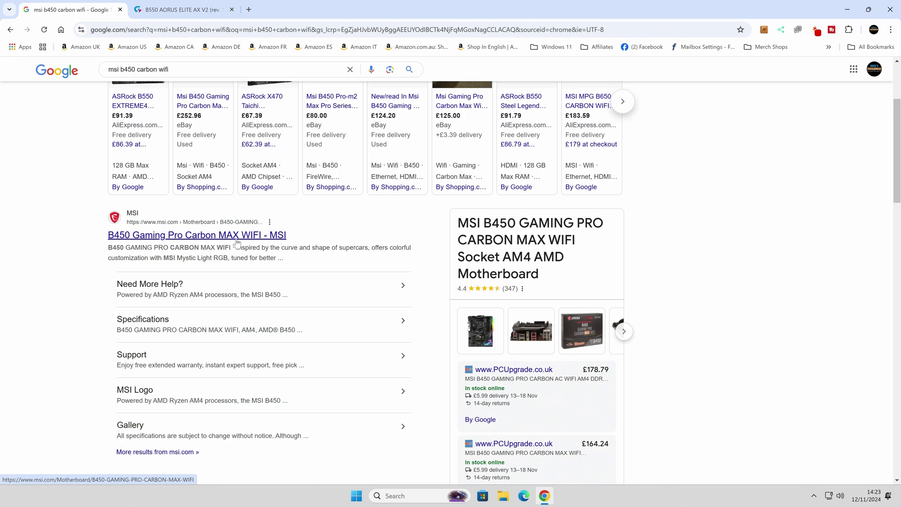
scroll(237, 242, "down", 5)
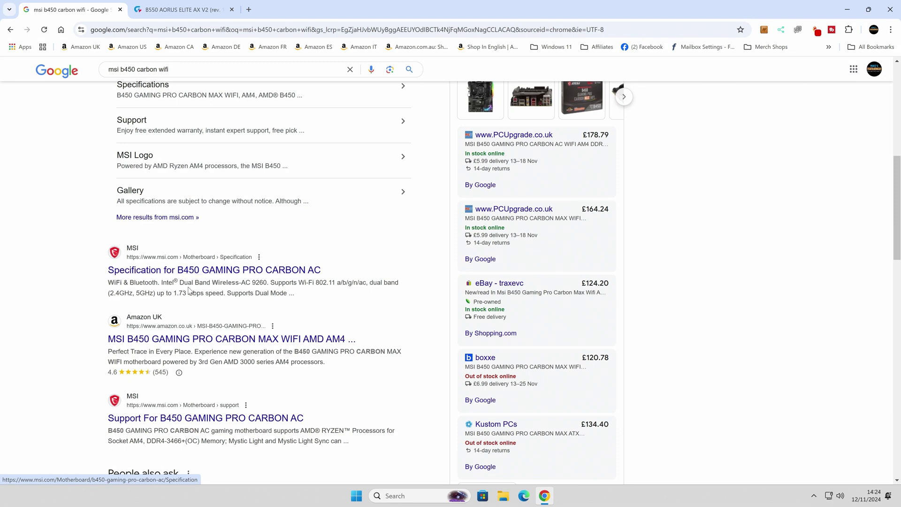
scroll(190, 290, "up", 4)
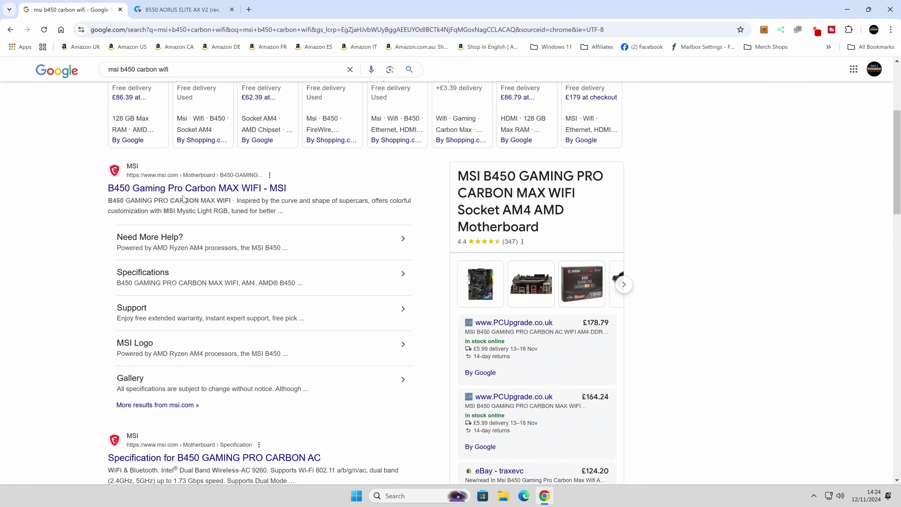
left_click(186, 190)
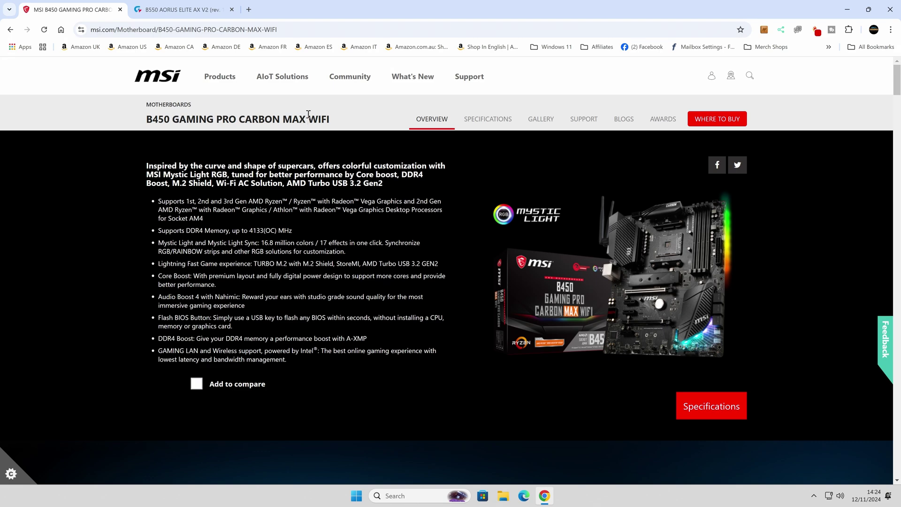
Step: Check the board revisions on the Gigabyte B550 AORUS ELITE AX V2 page and open the support page of the MSI B450 board
left_click(179, 10)
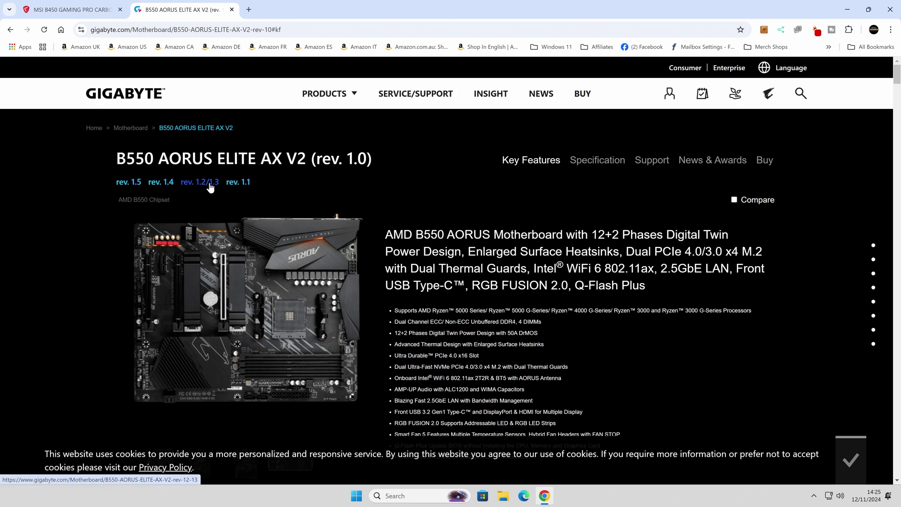
key("ctrl+shift+Tab")
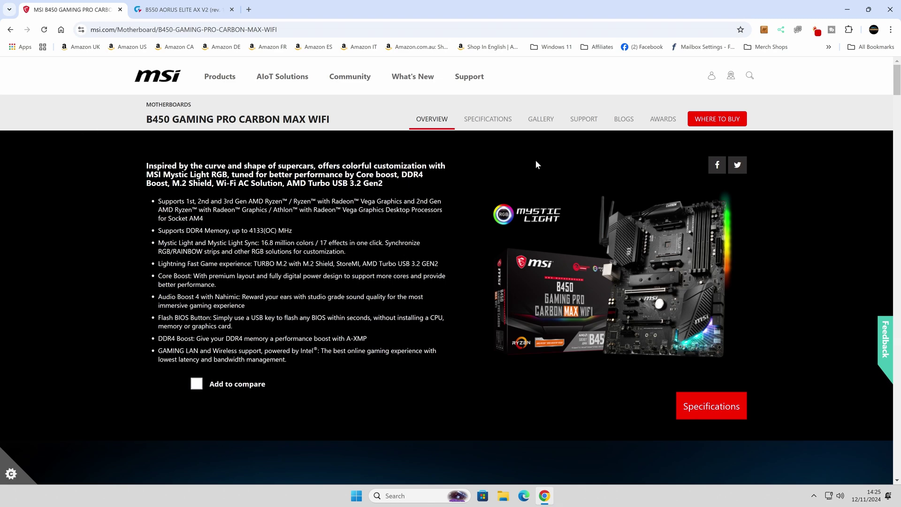
left_click(586, 120)
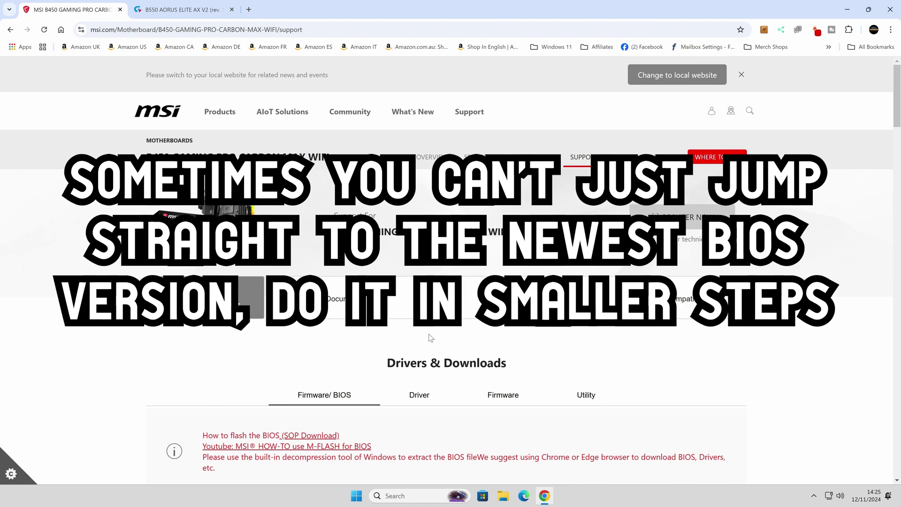
Step: Examine the board's Firmware/BIOS downloads from the newest release down to the oldest one
scroll(430, 333, "down", 2)
scroll(301, 223, "down", 2)
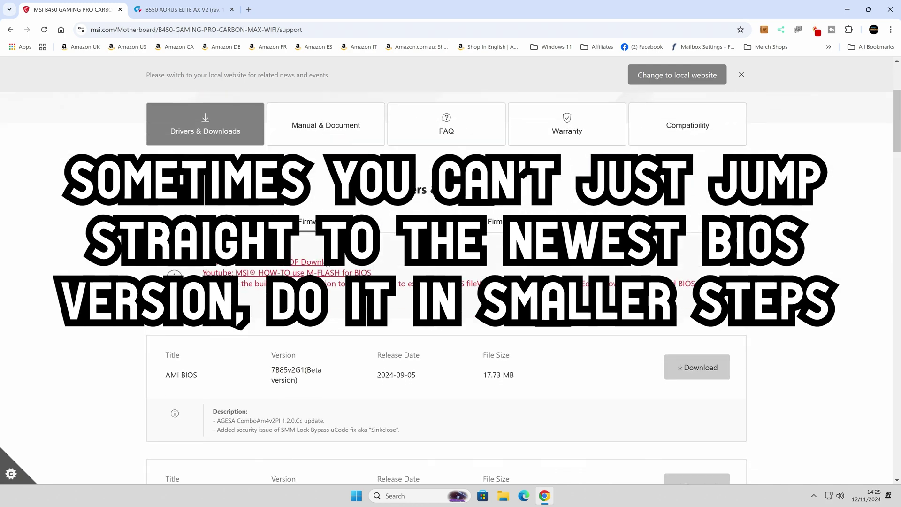
scroll(446, 287, "down", 1)
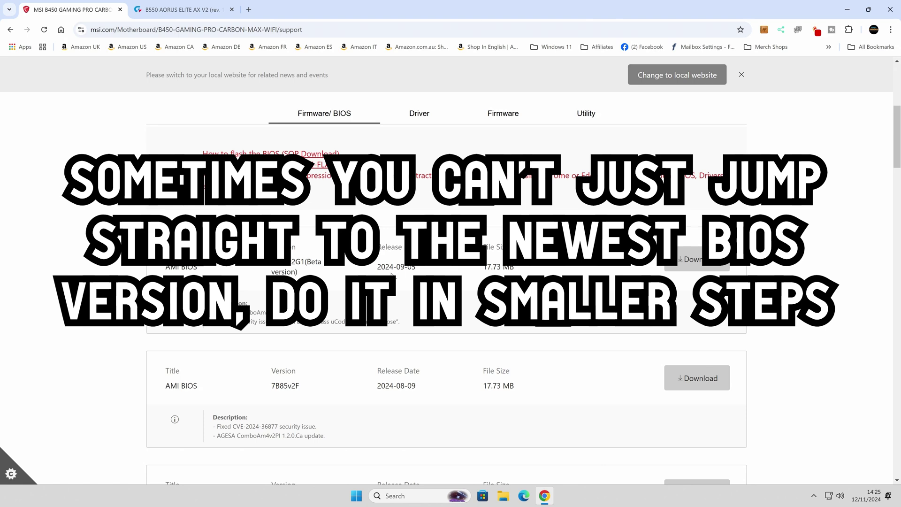
scroll(389, 296, "down", 2)
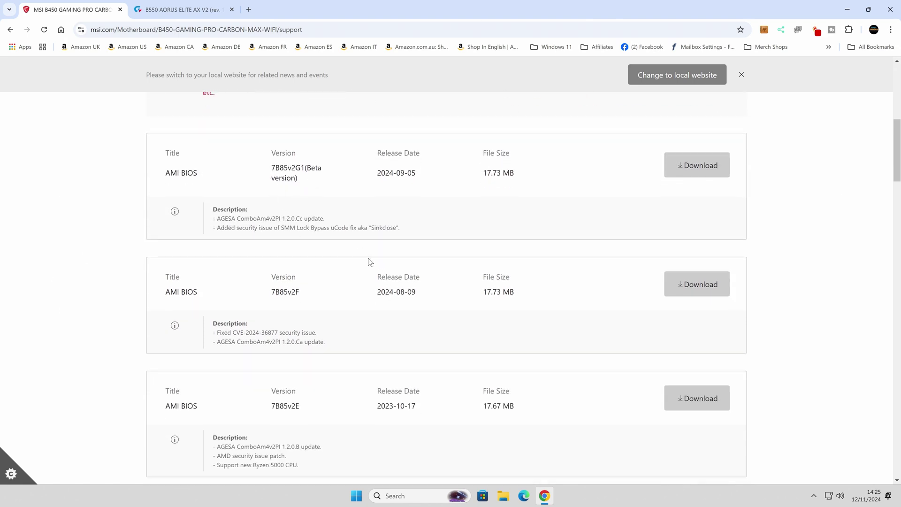
scroll(369, 260, "down", 8)
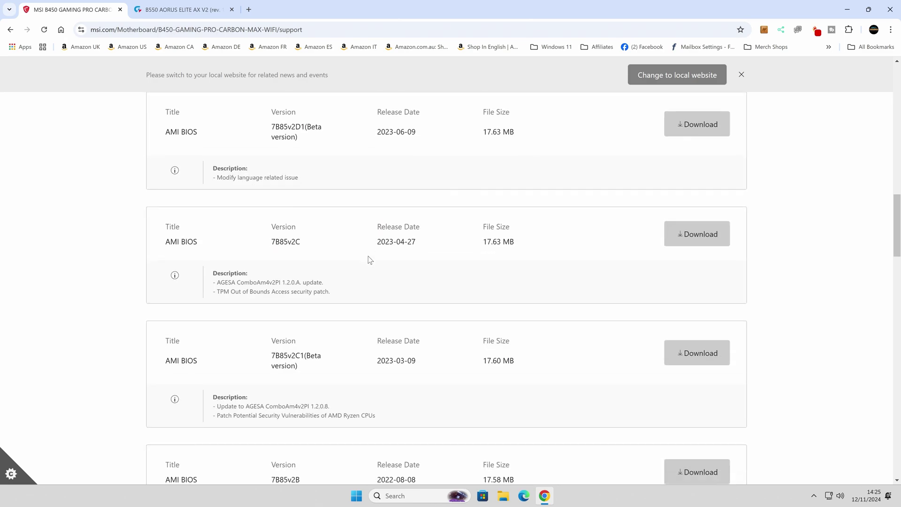
scroll(370, 260, "down", 7)
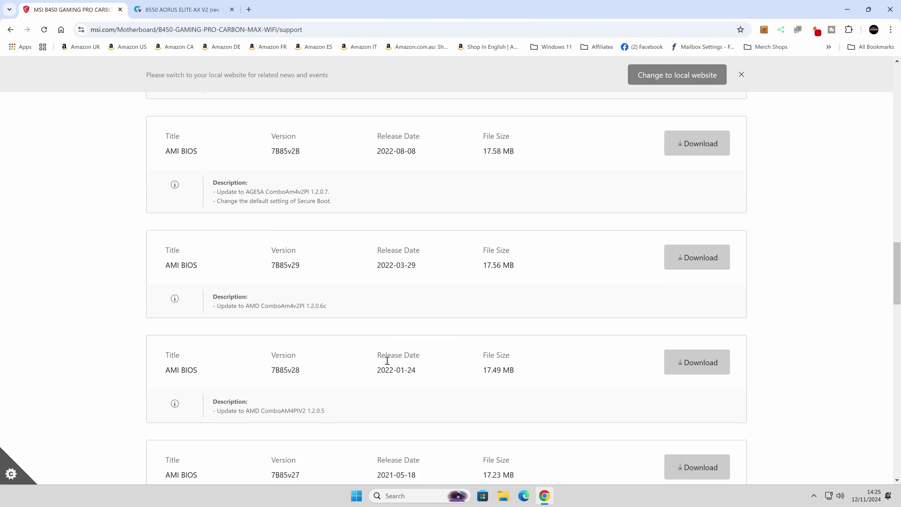
scroll(394, 371, "down", 6)
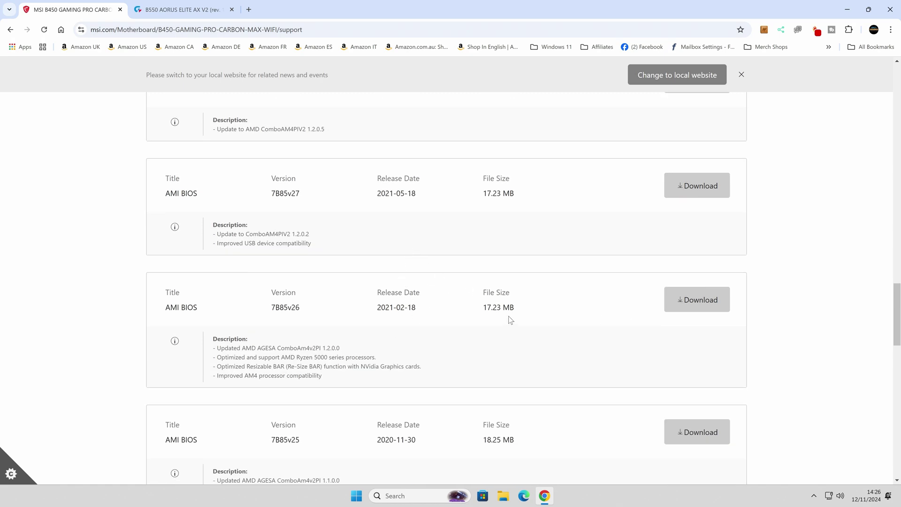
scroll(509, 318, "down", 20)
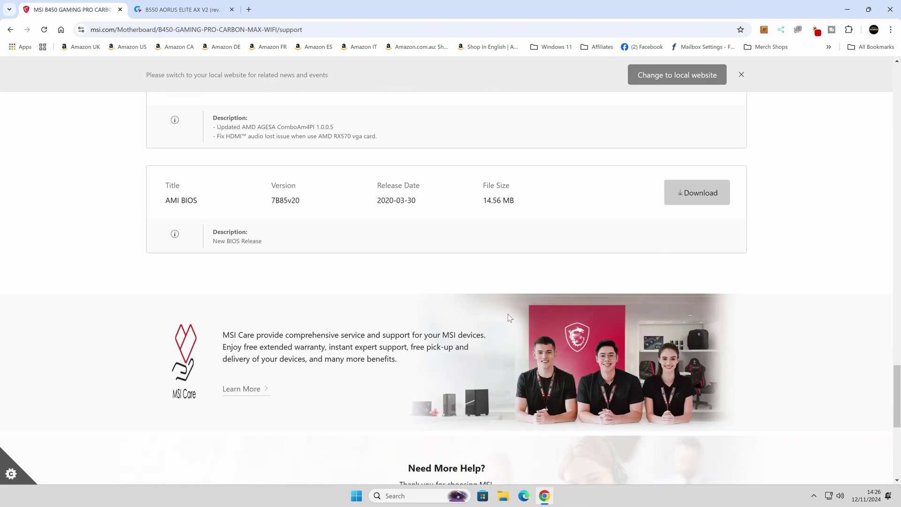
scroll(508, 314, "down", 4)
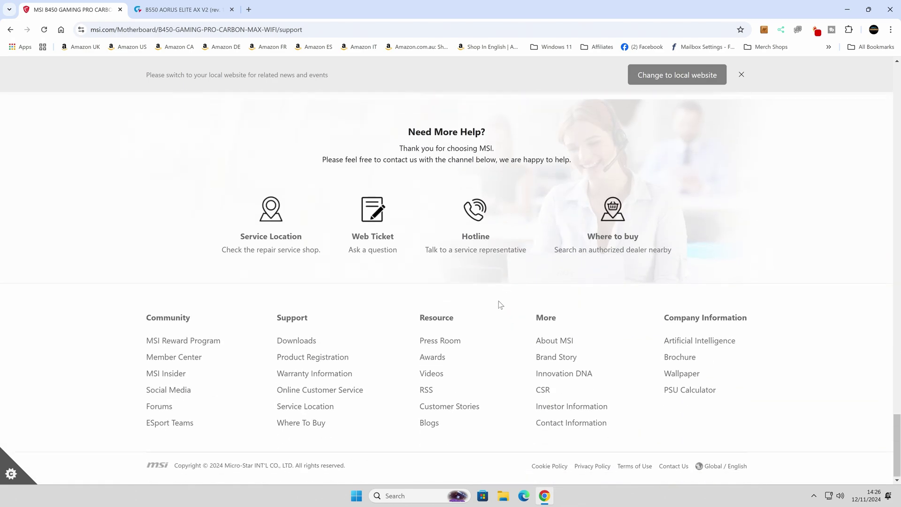
scroll(492, 300, "up", 5)
scroll(488, 306, "up", 5)
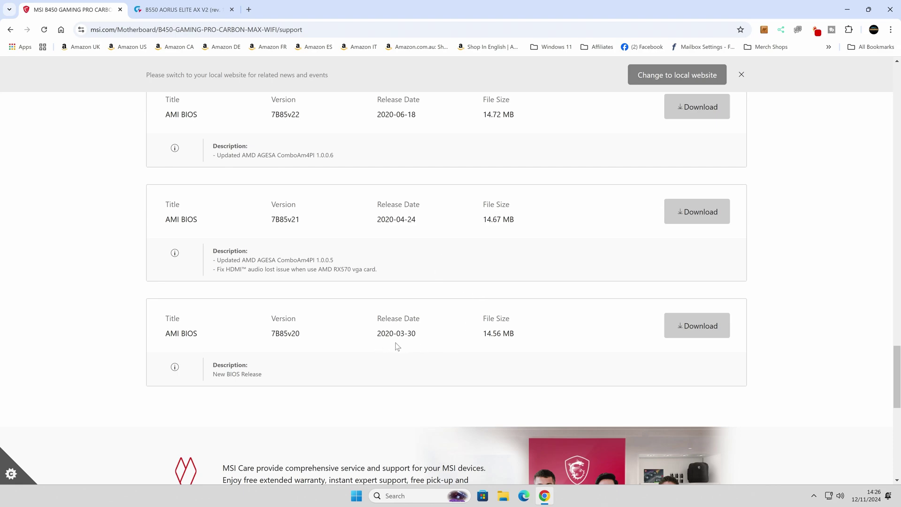
Step: Compare the release dates of the older and newer AMI BIOS entries, finishing at the start of the support page
scroll(382, 327, "up", 20)
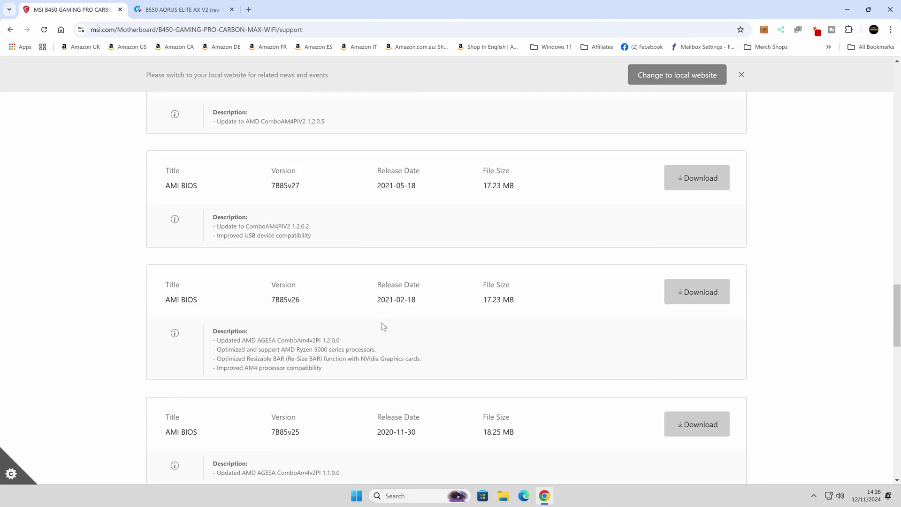
scroll(382, 322, "up", 12)
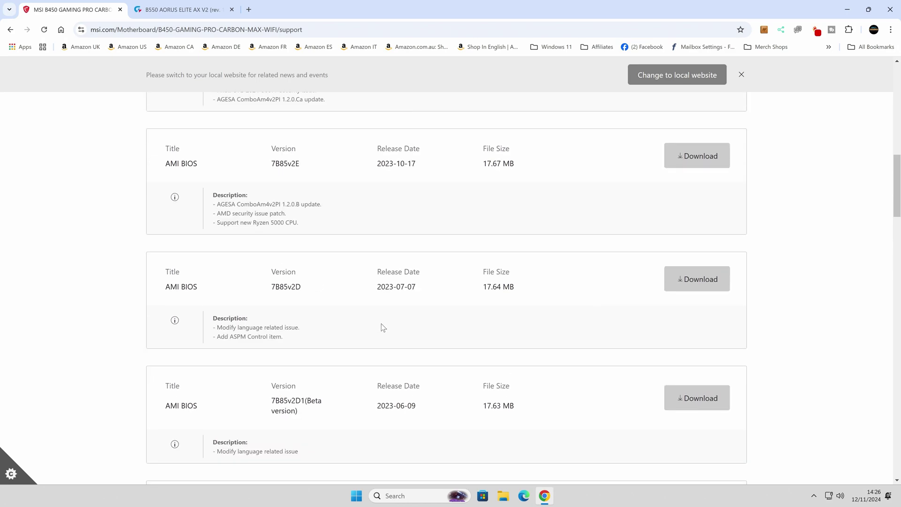
scroll(385, 324, "down", 15)
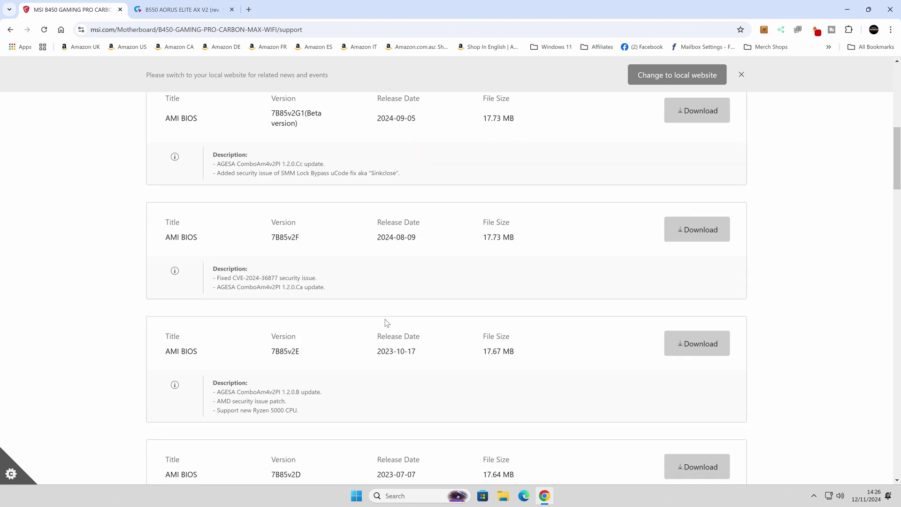
scroll(389, 325, "down", 3)
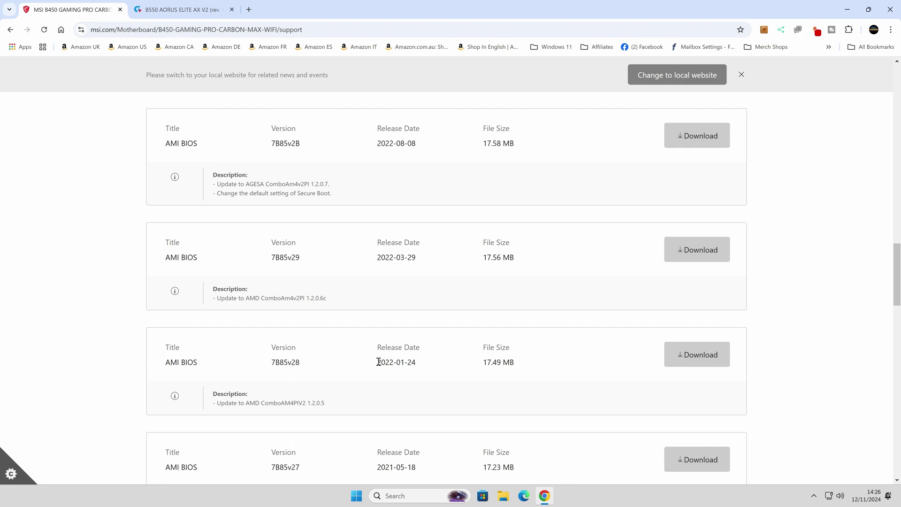
scroll(378, 361, "up", 15)
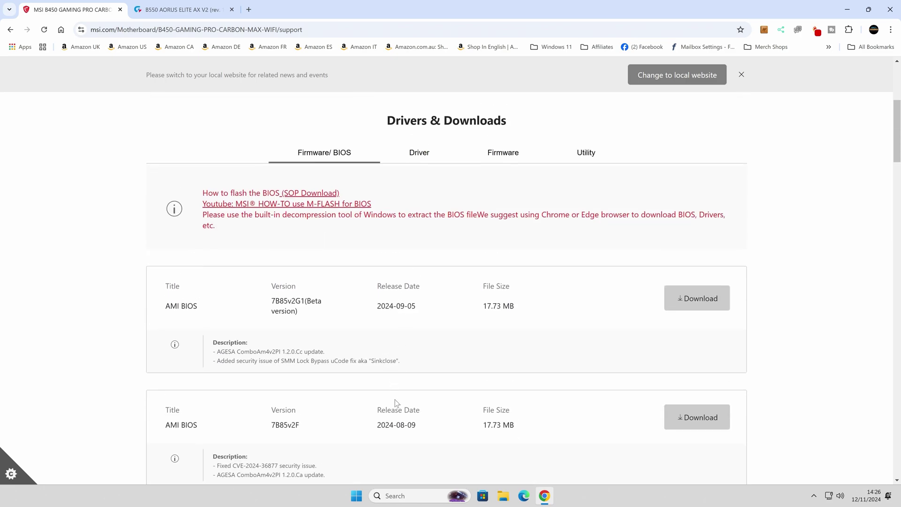
scroll(433, 435, "down", 4)
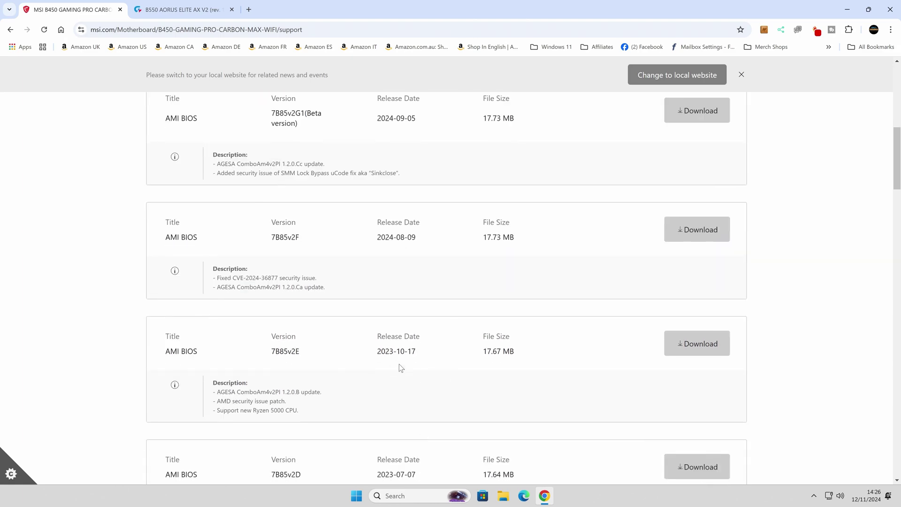
scroll(399, 365, "down", 10)
scroll(406, 364, "down", 3)
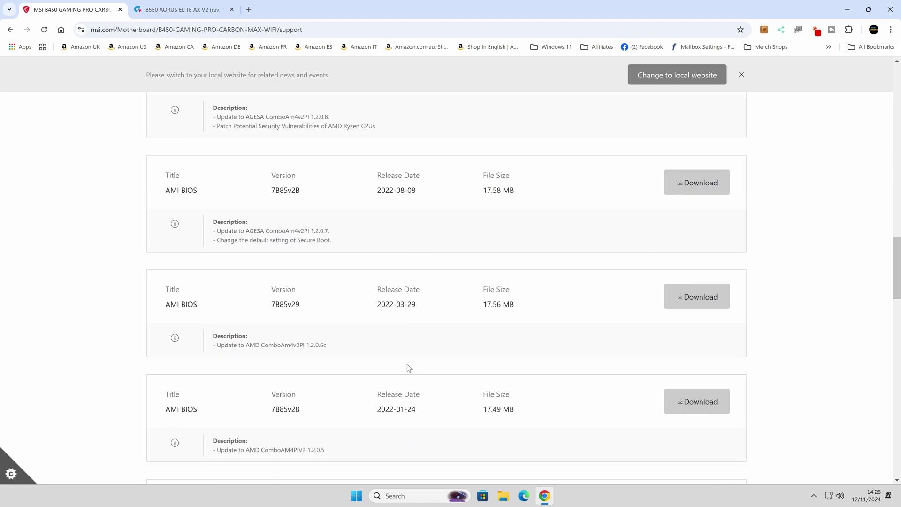
scroll(501, 362, "up", 6)
scroll(520, 368, "up", 4)
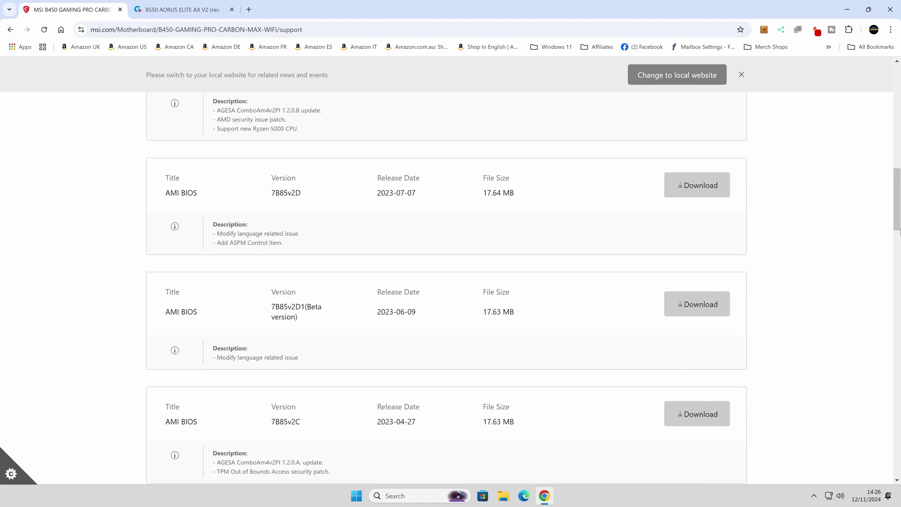
left_click_drag(897, 201, 899, 86)
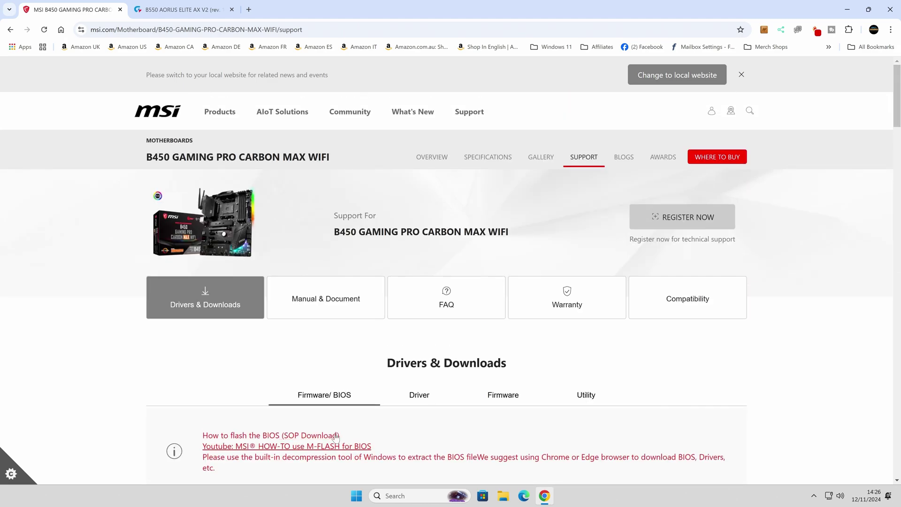
Step: Review the BIOS version numbers and update descriptions between the newest release and 7B85v22 for possible intermediate updates
scroll(354, 372, "down", 8)
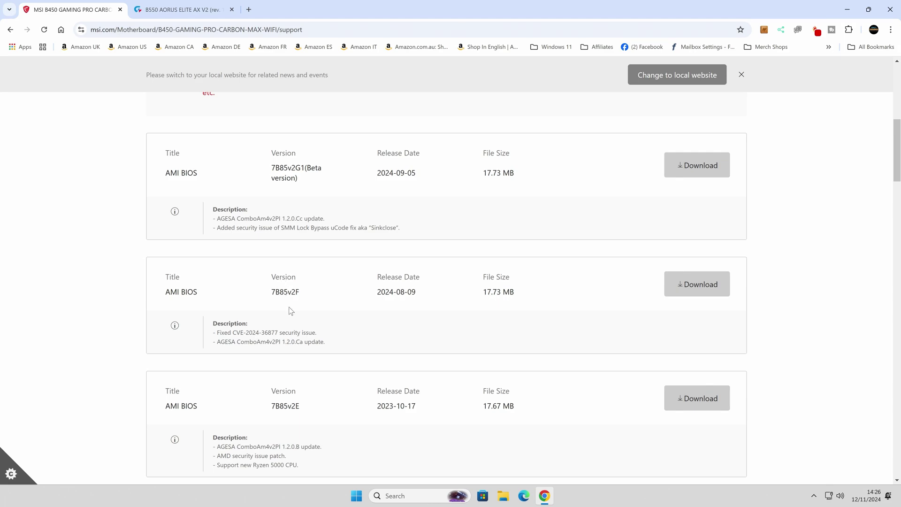
scroll(290, 310, "down", 4)
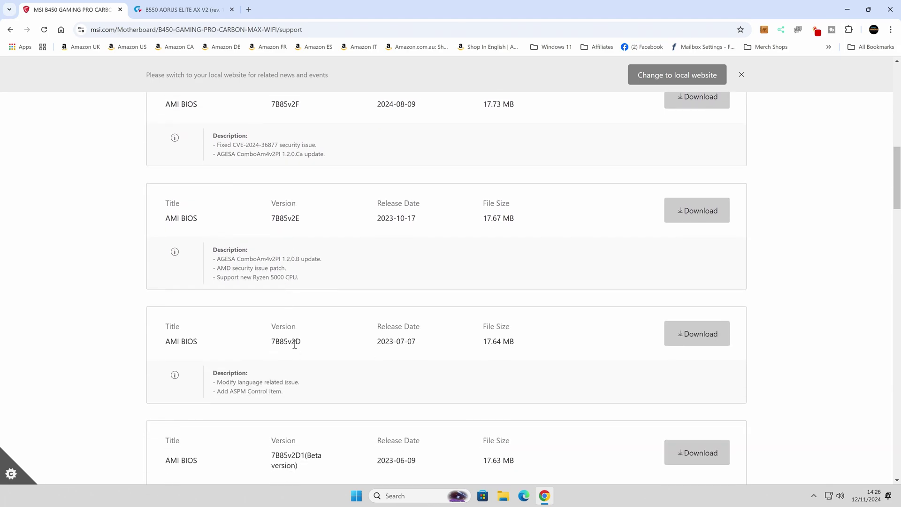
scroll(295, 344, "down", 3)
scroll(294, 346, "down", 2)
scroll(352, 346, "up", 10)
scroll(352, 347, "down", 17)
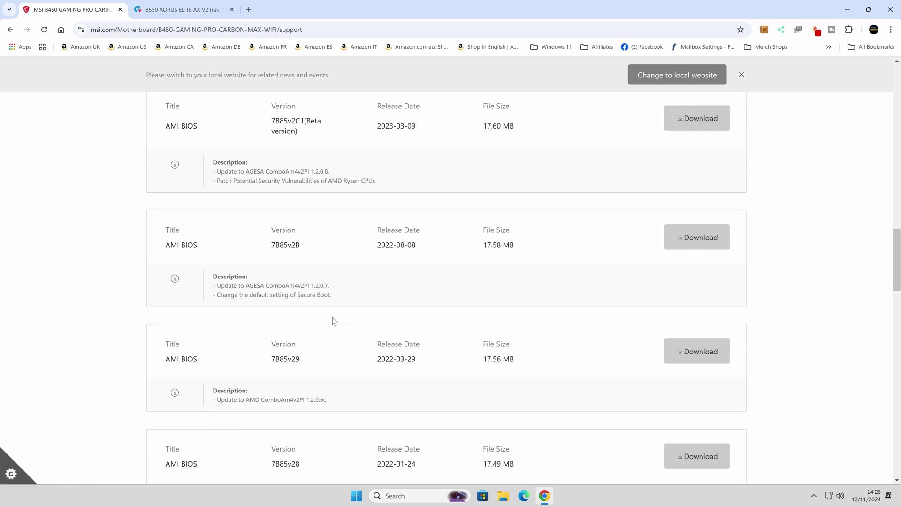
scroll(310, 356, "down", 3)
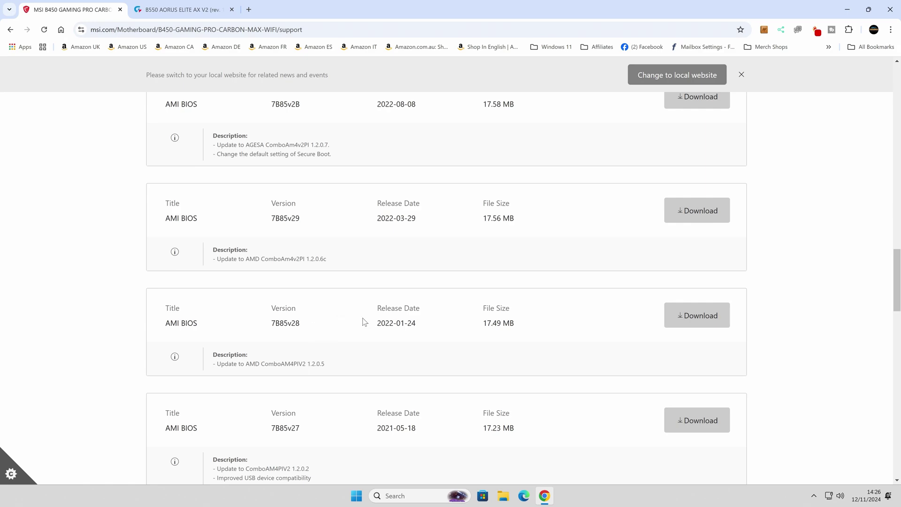
scroll(306, 346, "down", 4)
scroll(310, 355, "down", 3)
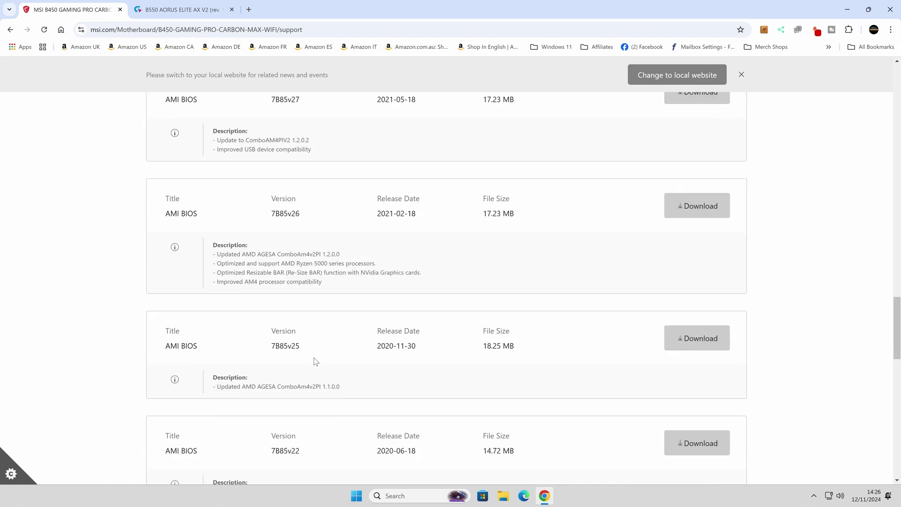
scroll(301, 299, "up", 3)
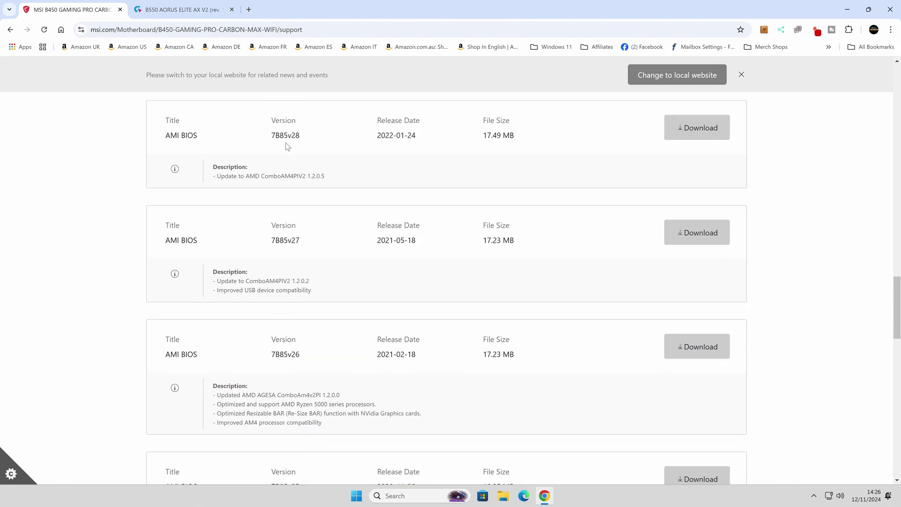
scroll(287, 146, "up", 9)
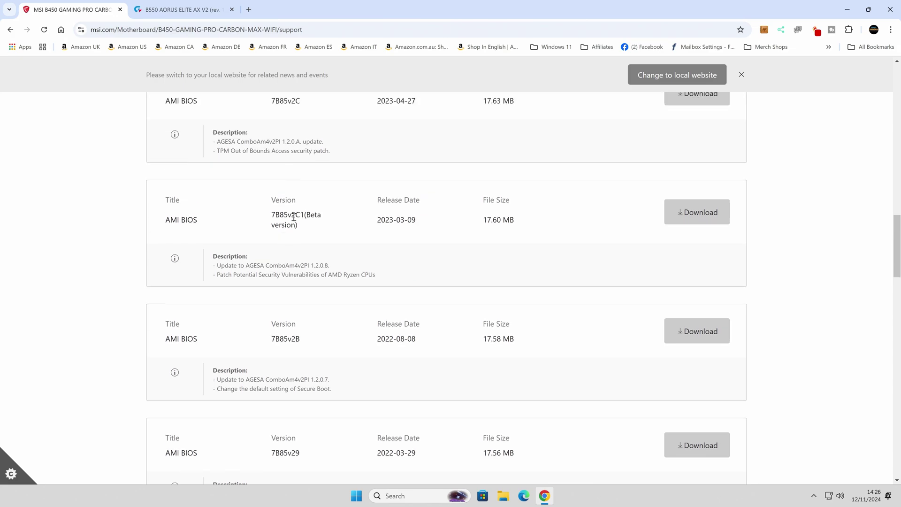
scroll(291, 227, "up", 7)
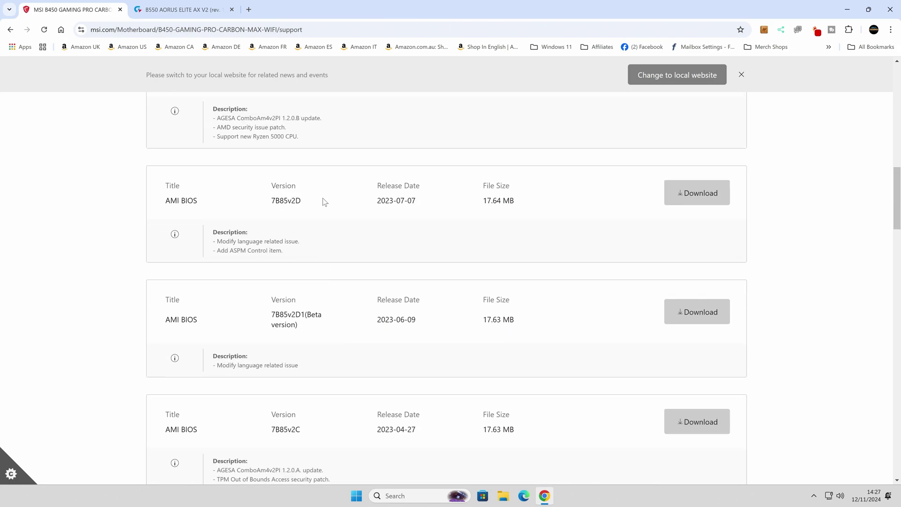
scroll(324, 202, "up", 10)
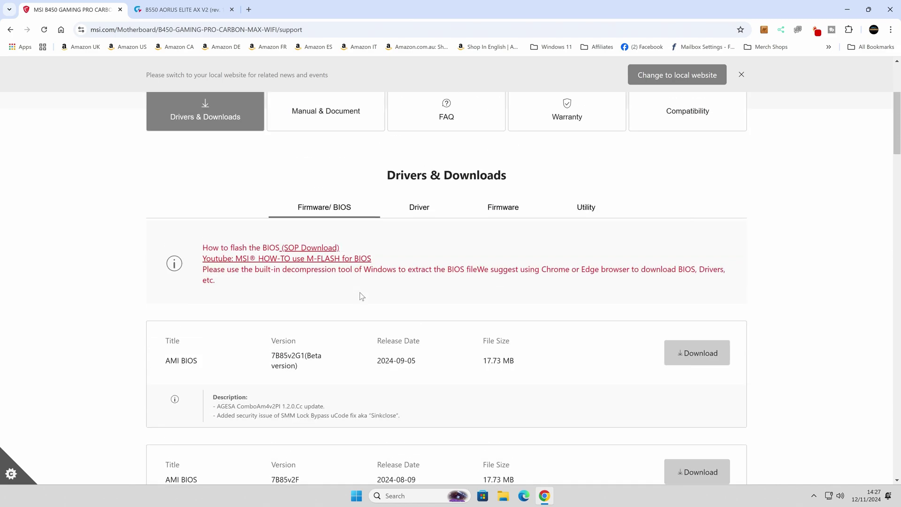
scroll(361, 296, "down", 5)
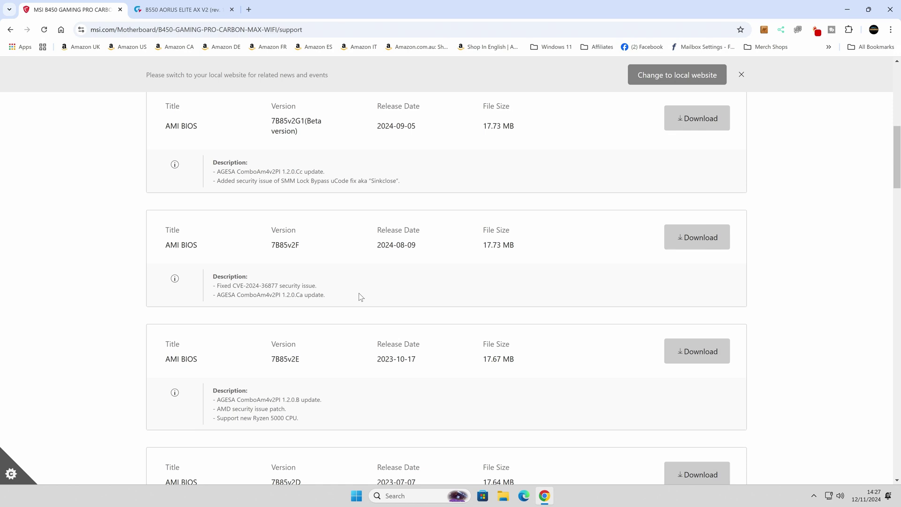
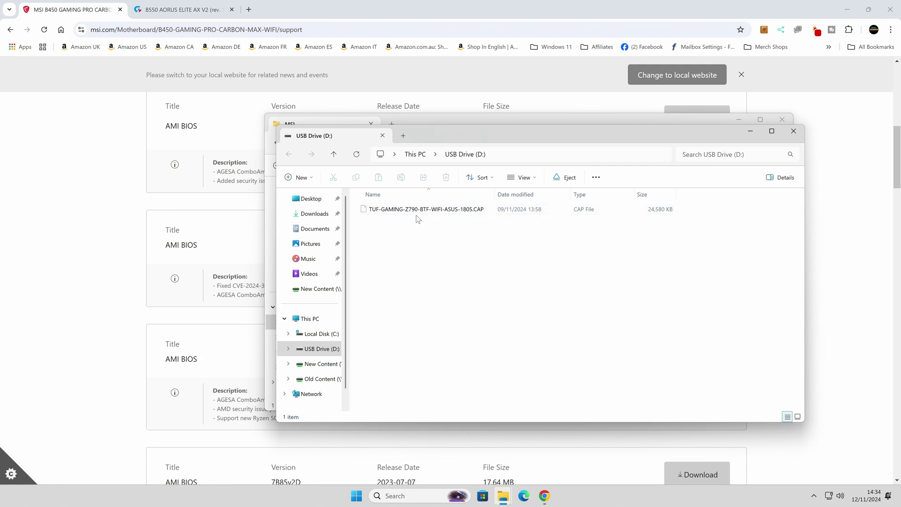
Step: Open Terminal with administrator rights and allow it to make changes to the device
scroll(385, 445, "up", 1)
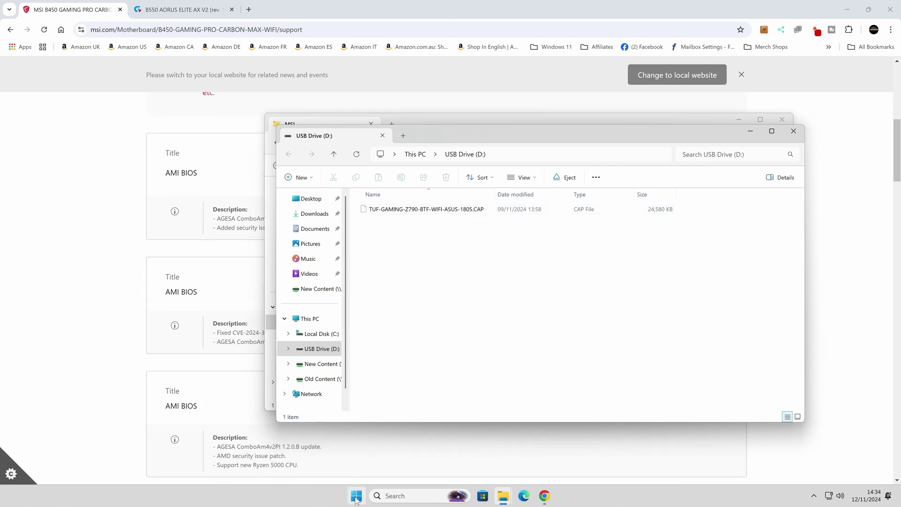
right_click(356, 497)
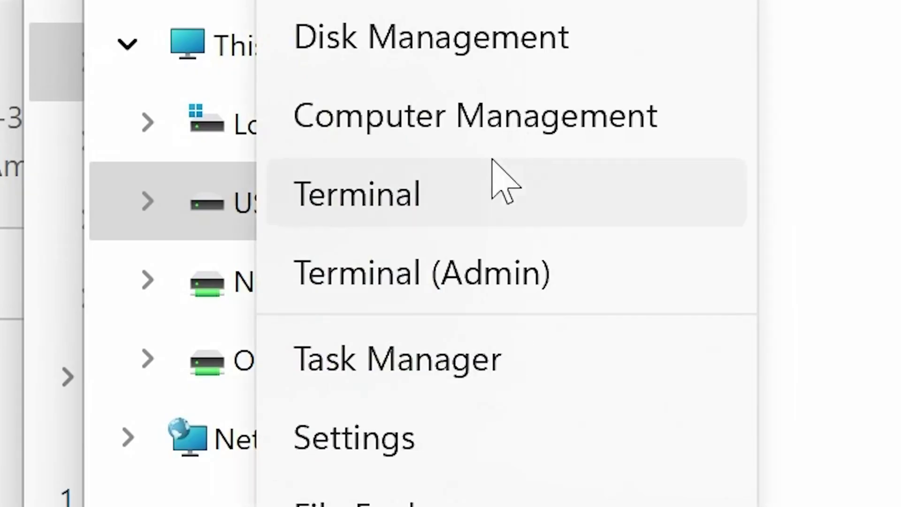
left_click(395, 276)
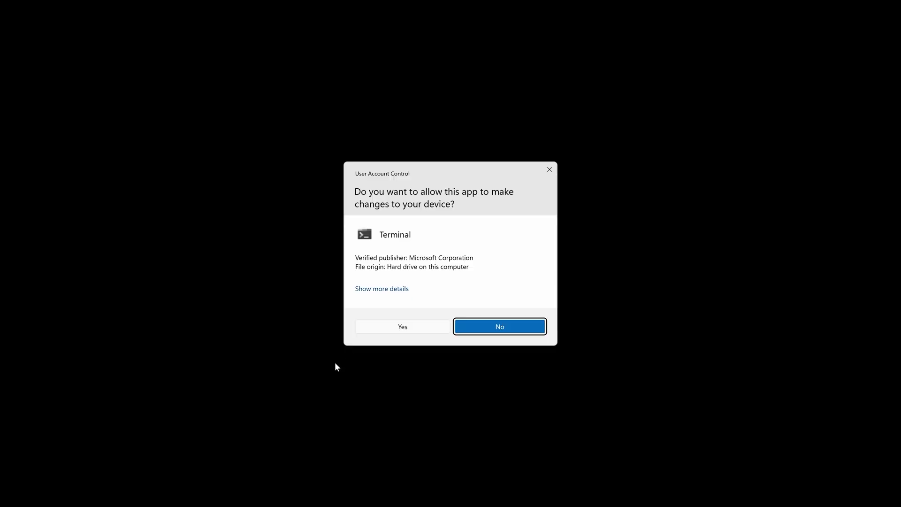
left_click(396, 327)
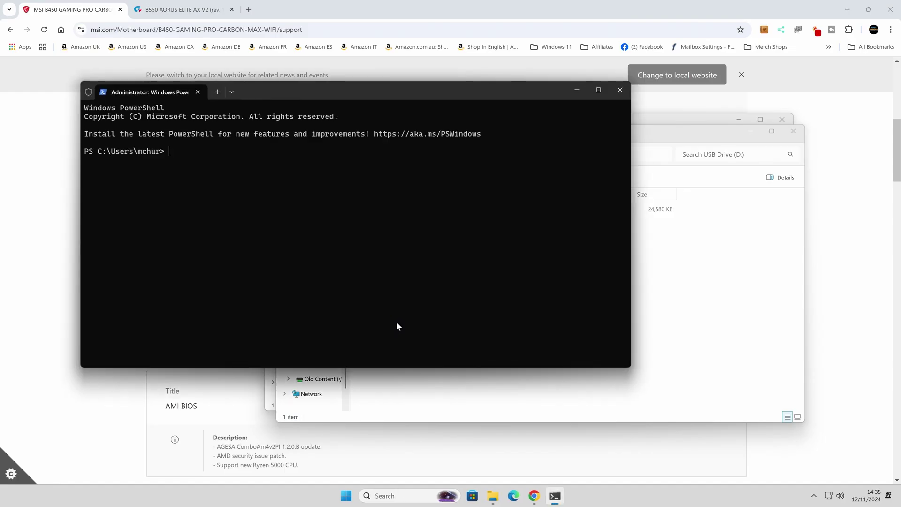
Step: Start diskpart at the PowerShell prompt and run list disk to show the attached disks
type("diskp[art")
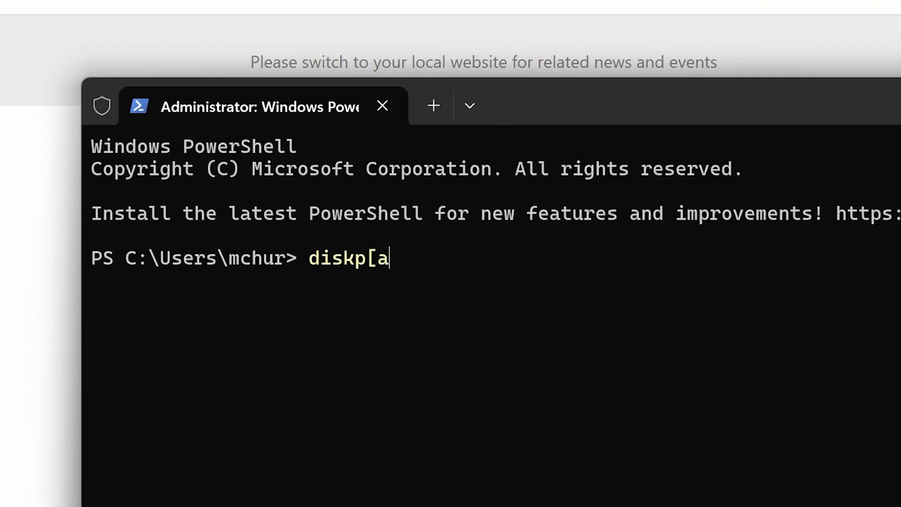
key("BackSpace")
key("BackSpace")
key("BackSpace")
key("BackSpace")
key("BackSpace")
type("part")
key("Return")
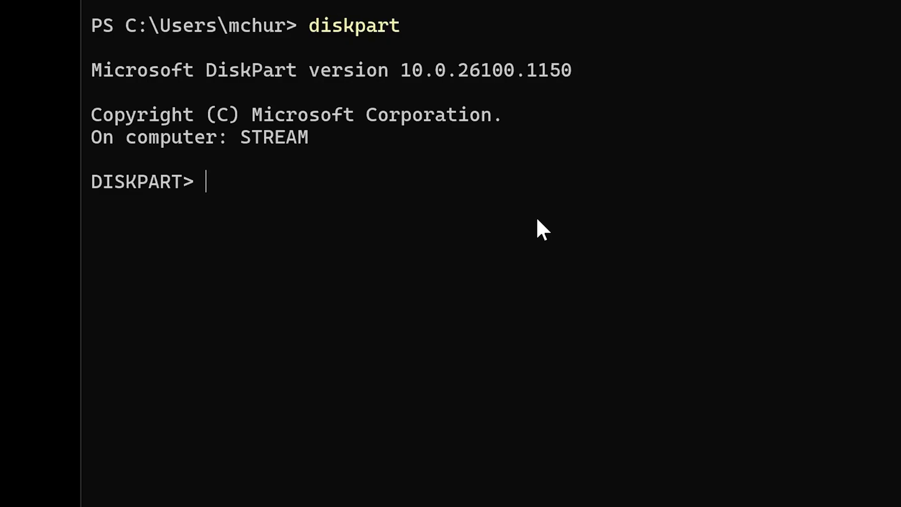
type("list disk")
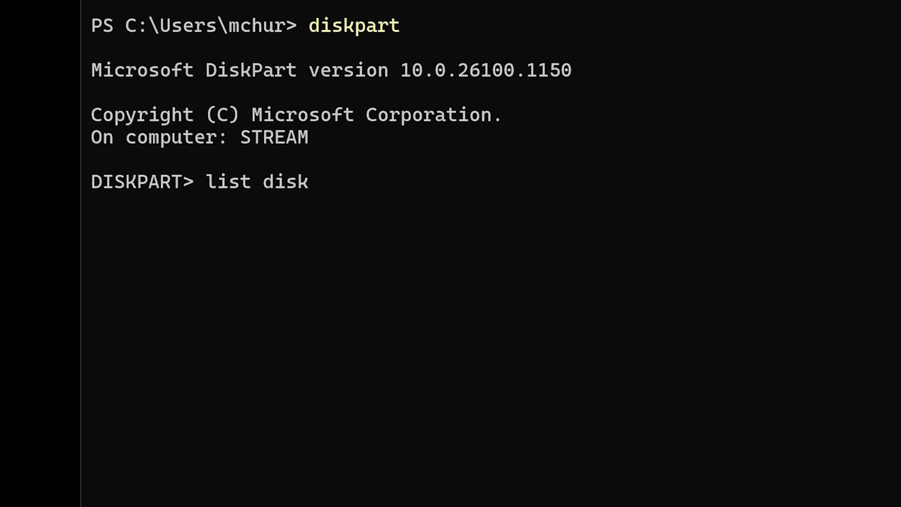
key("Return")
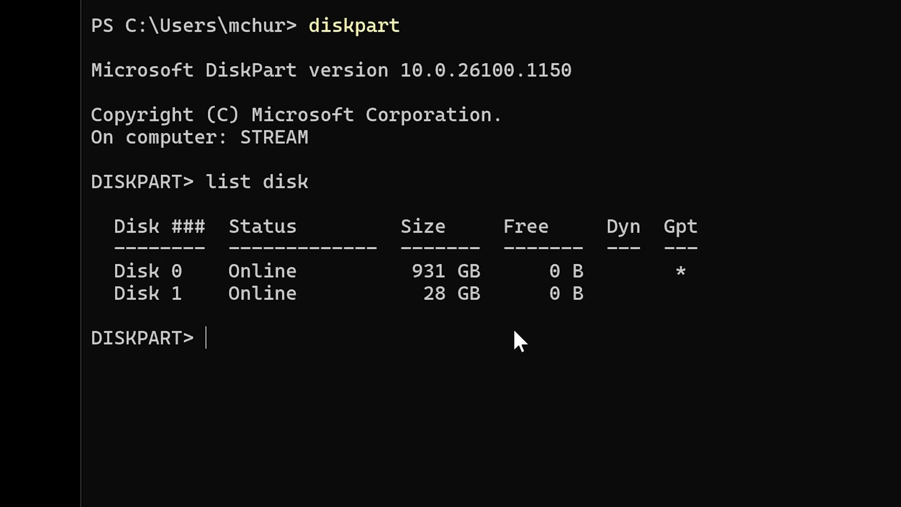
Step: Make disk 1, the USB drive, the active disk in DiskPart and wipe it with the clean command
type("select disk 1")
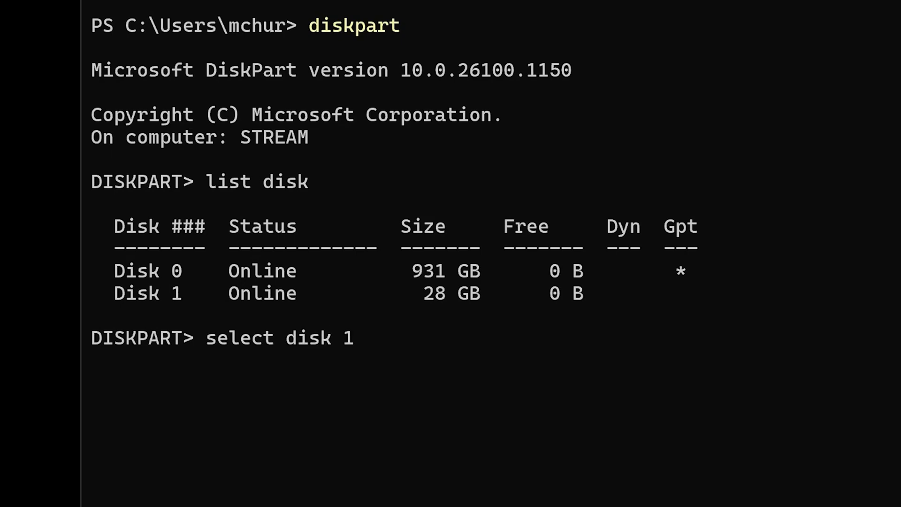
key("Return")
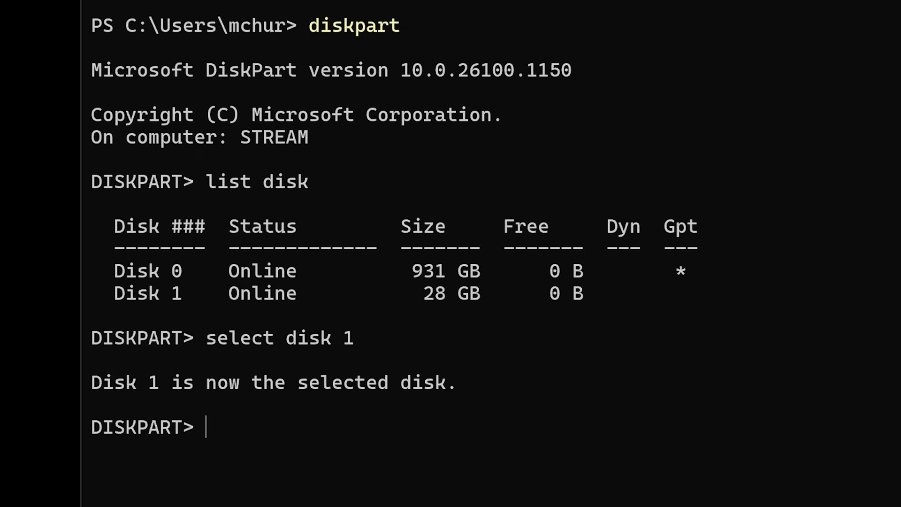
type("clean")
key("Return")
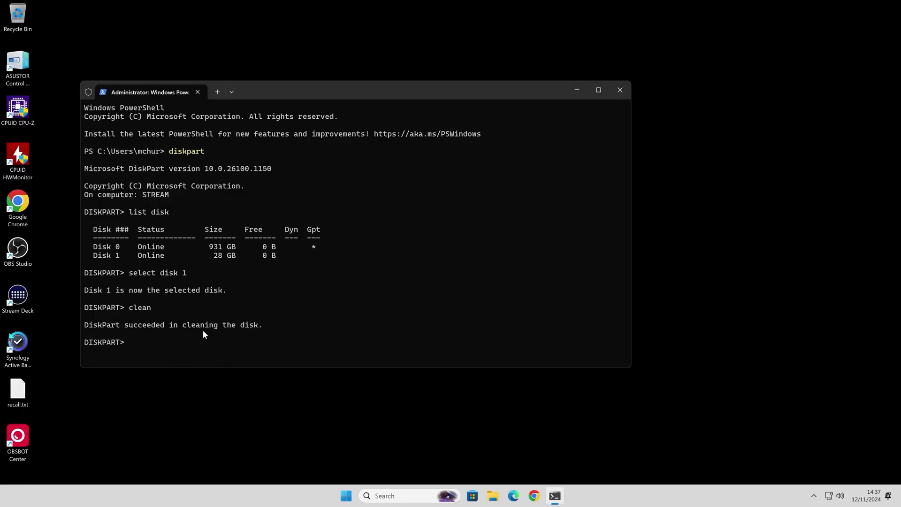
Step: Switch to Disk Management and start a new simple volume on Disk 1's unallocated space, using the full 29326 MB
right_click(347, 496)
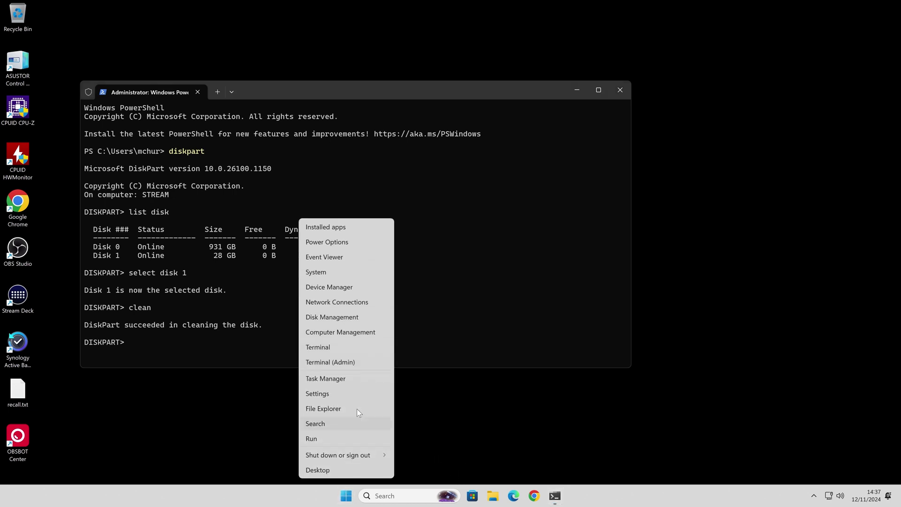
left_click(331, 319)
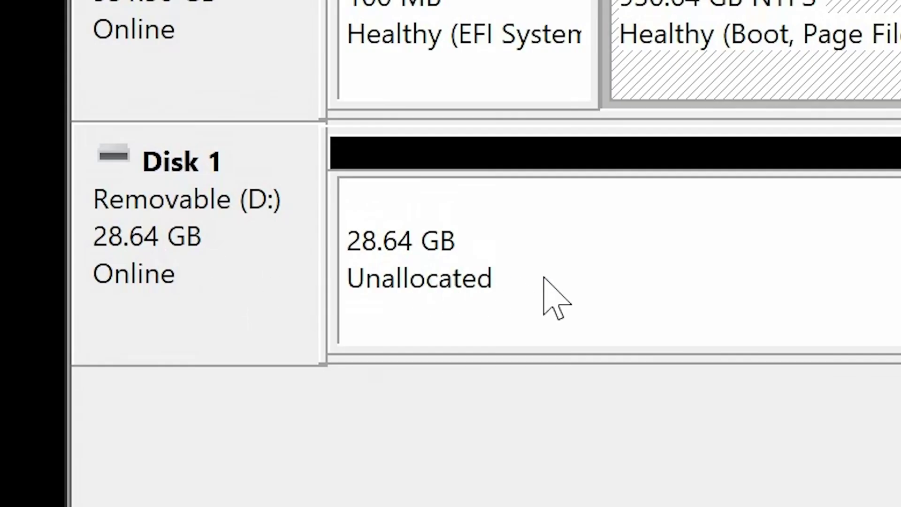
right_click(655, 287)
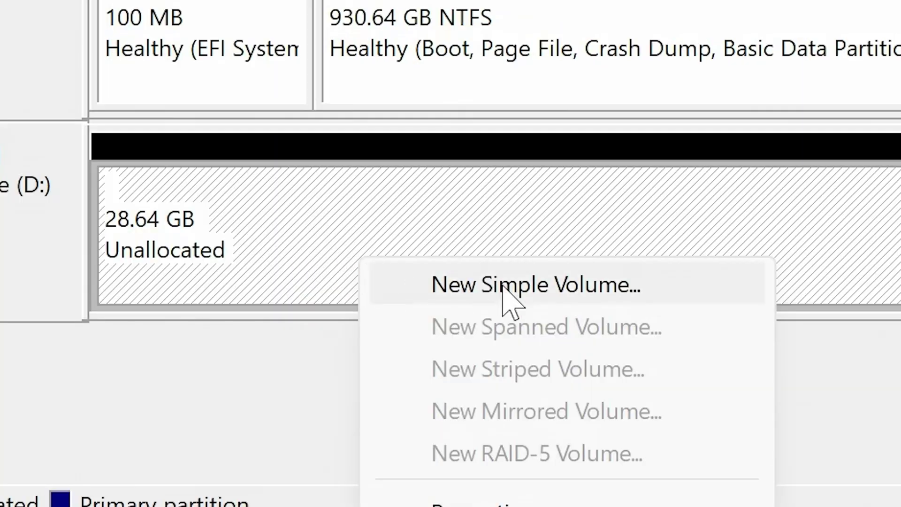
left_click(507, 285)
left_click(574, 471)
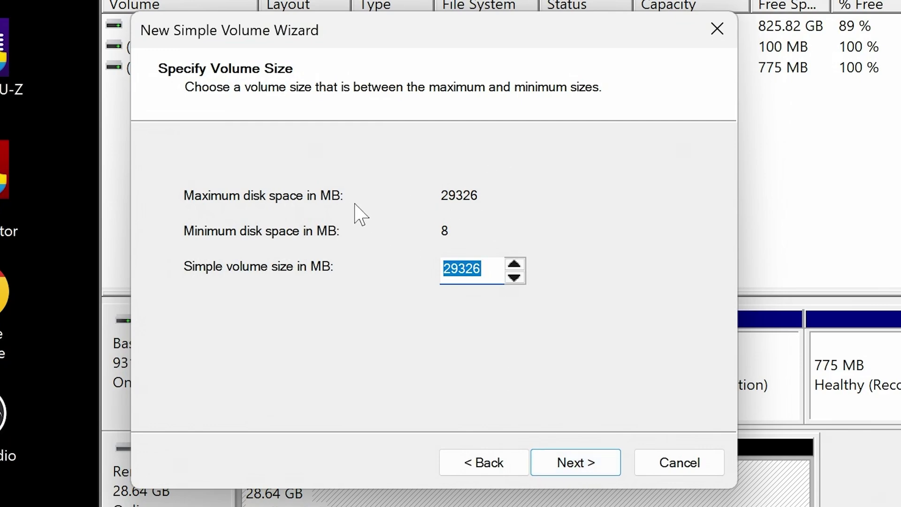
left_click(568, 471)
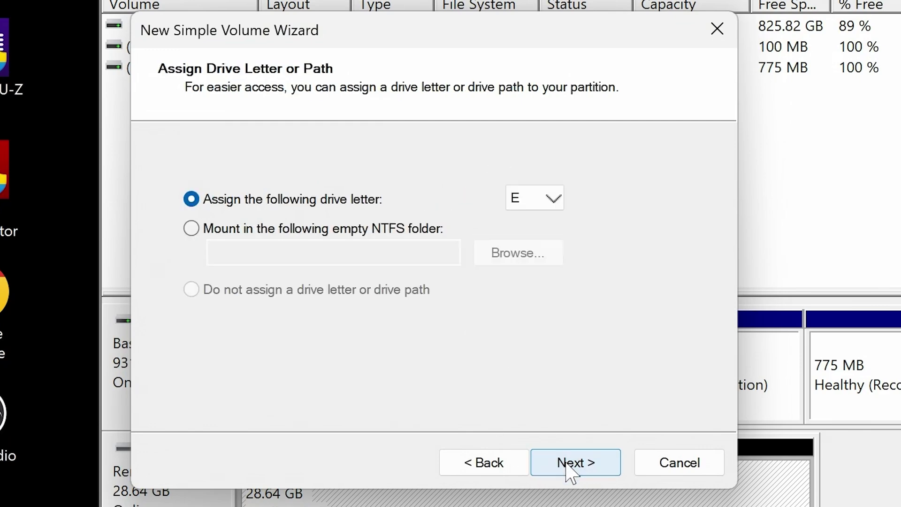
Step: Assign drive letter Z to the new volume and continue to the format settings
left_click(549, 198)
key("z")
key("Return")
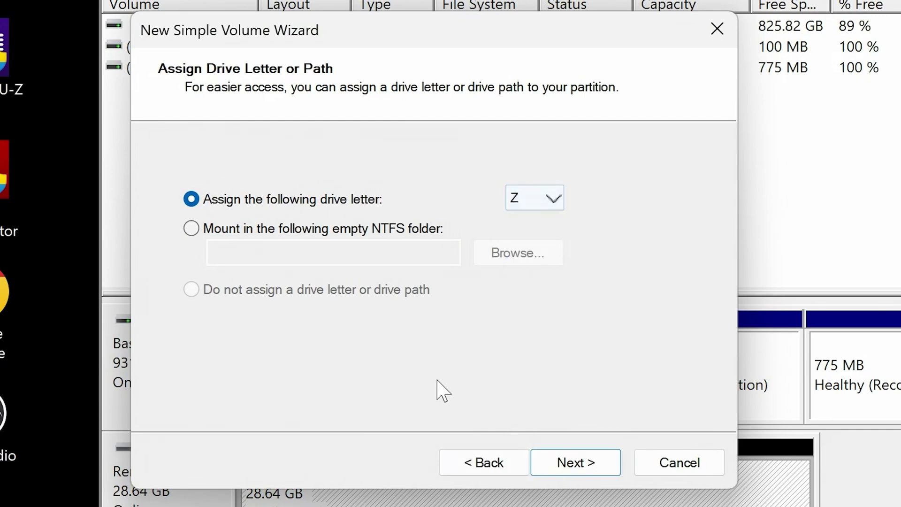
left_click(592, 467)
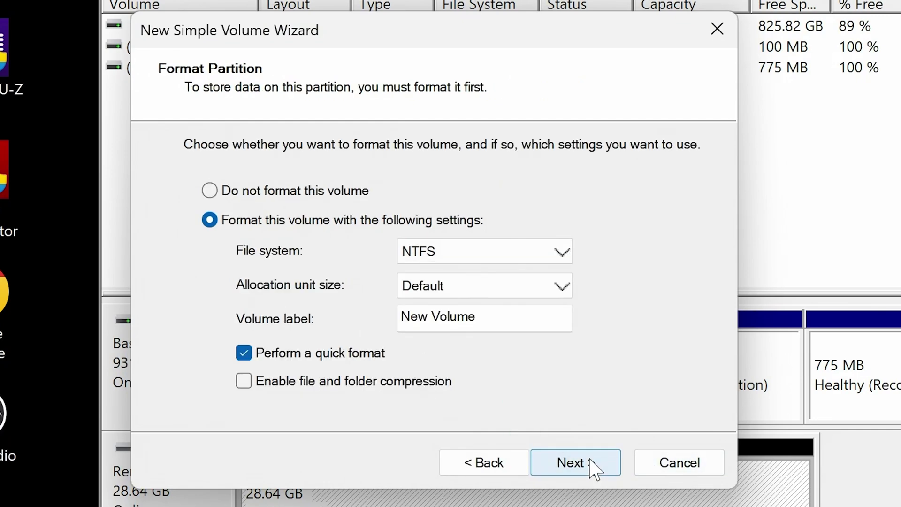
Step: Create the volume as FAT32 with default allocation unit size, an empty volume label and a quick format
left_click(476, 265)
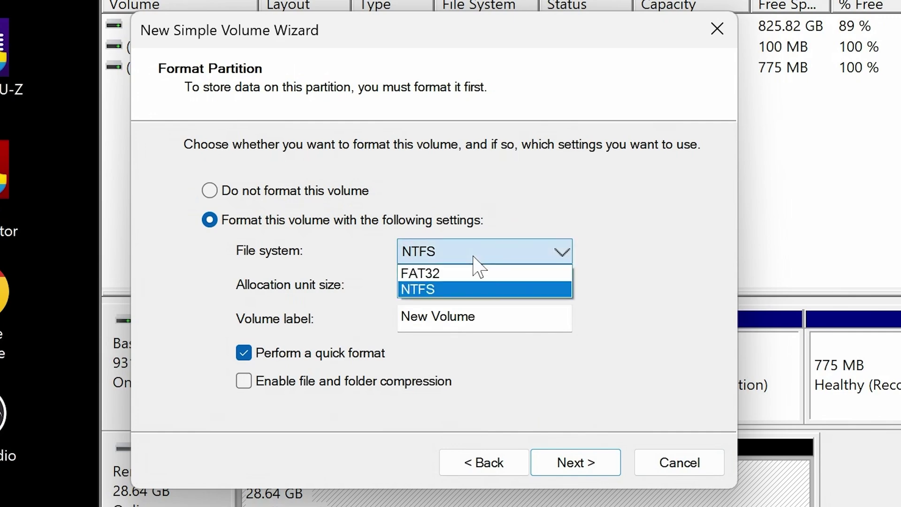
left_click(473, 272)
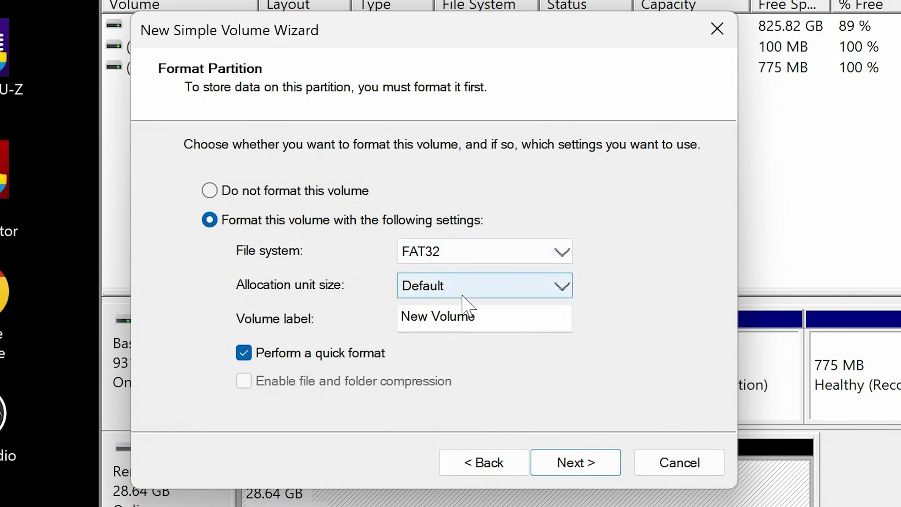
left_click(499, 315)
key("BackSpace")
key("BackSpace")
key("BackSpace")
key("BackSpace")
key("BackSpace")
key("BackSpace")
key("BackSpace")
key("BackSpace")
key("BackSpace")
key("BackSpace")
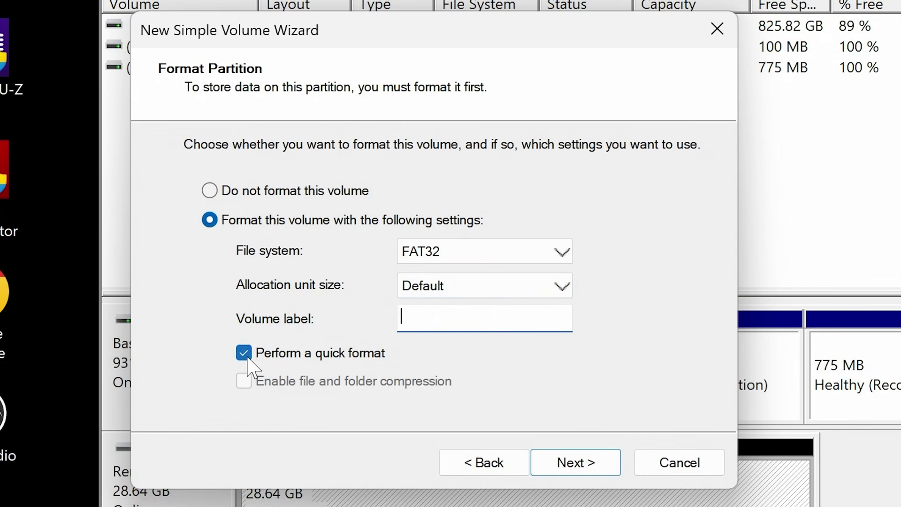
left_click(582, 472)
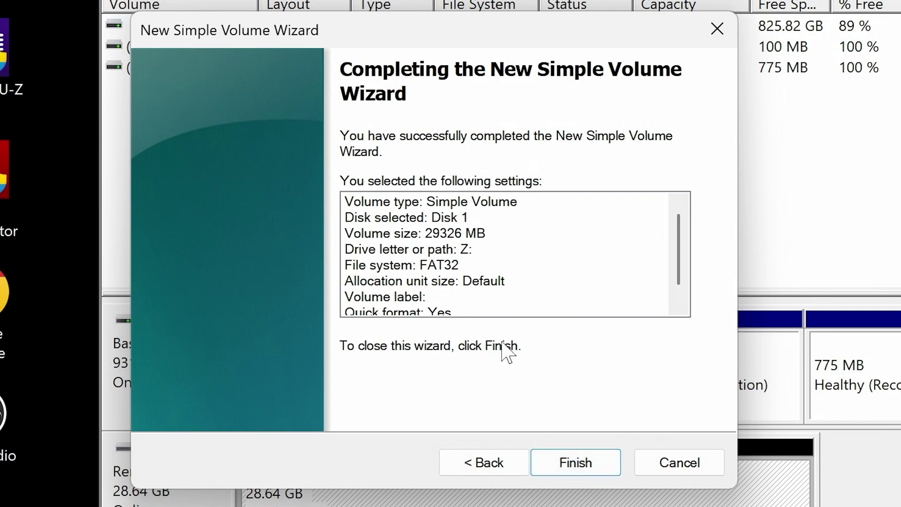
left_click(559, 463)
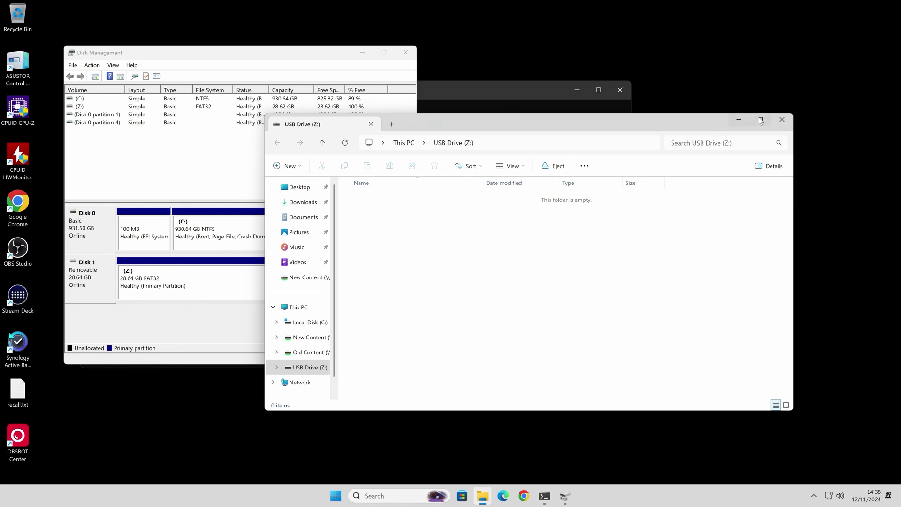
Step: Check the file system of USB Drive (Z:) in its properties, then close the properties window
left_click(779, 117)
left_click(483, 495)
right_click(476, 207)
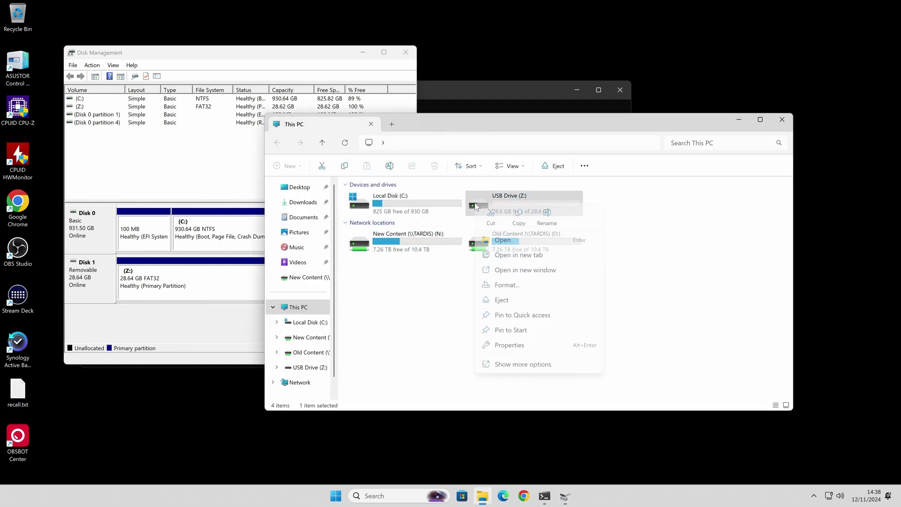
left_click(511, 364)
left_click(513, 400)
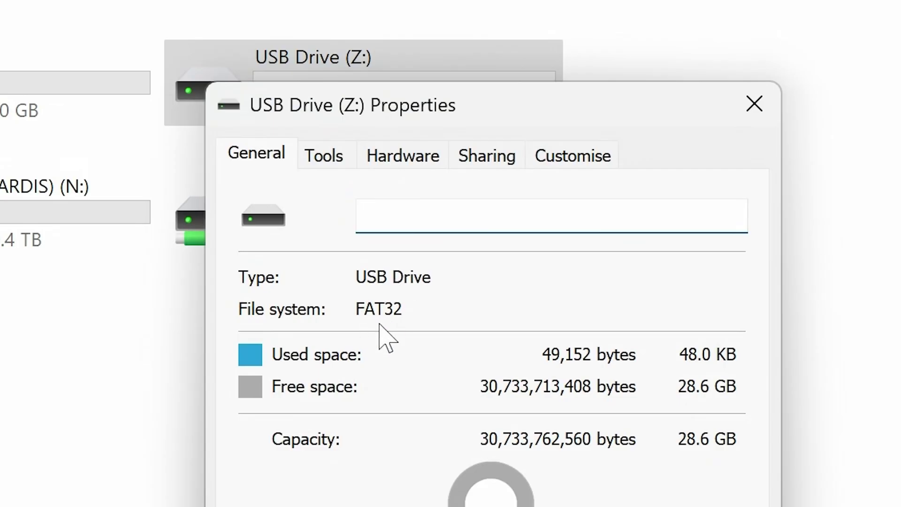
left_click(756, 106)
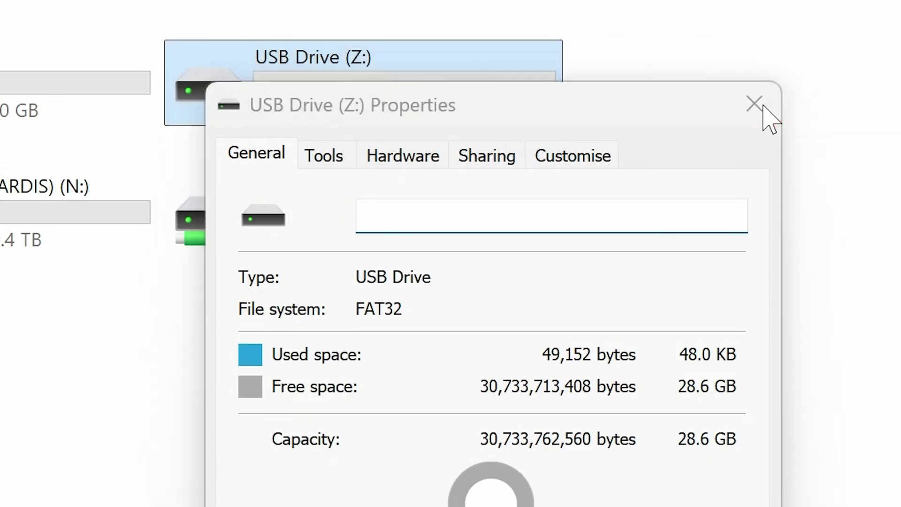